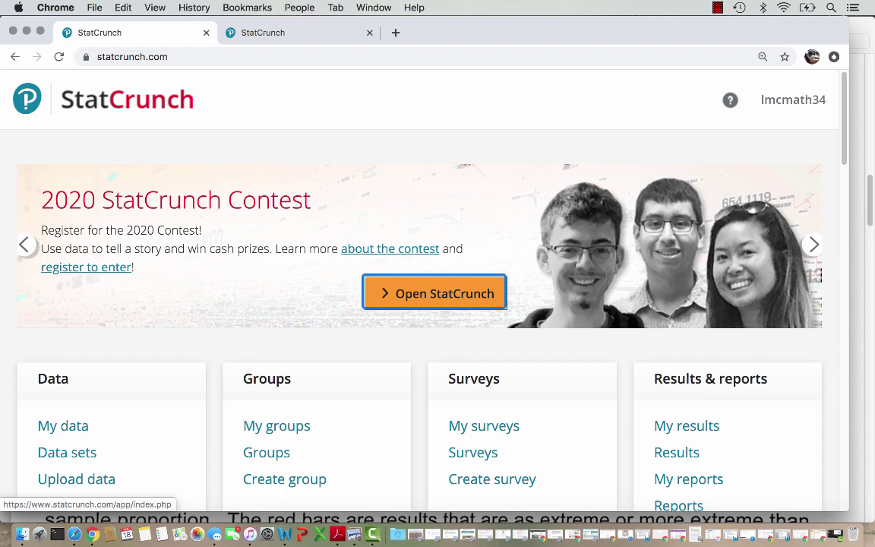
Step: Open a StatCrunch data table and start the resampling applet for a randomization test for two proportions
{"action": "left_click", "coordinate": [434, 294]}
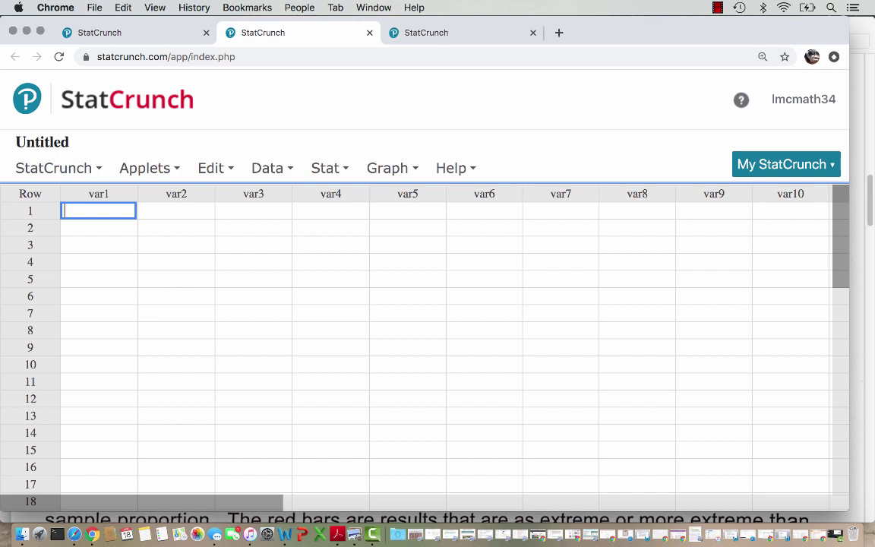
{"action": "left_click", "coordinate": [145, 168]}
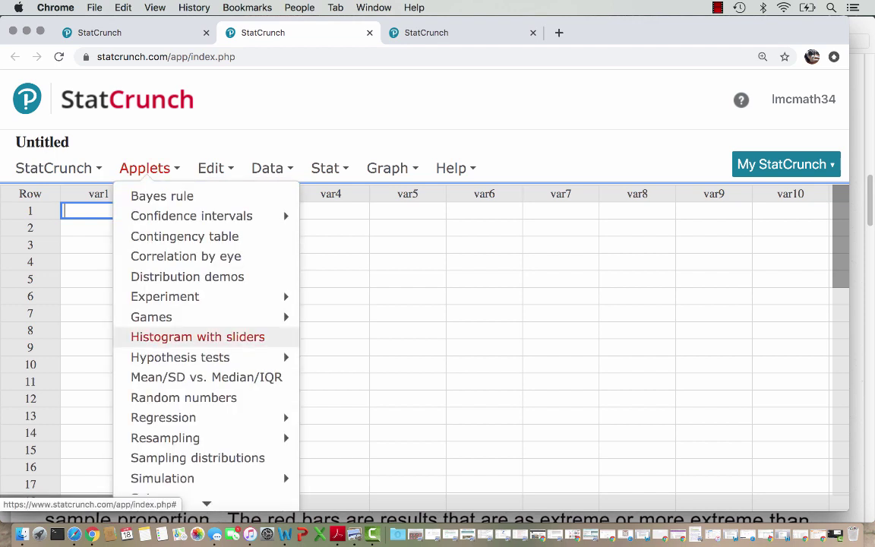
{"action": "mouse_move", "coordinate": [164, 437]}
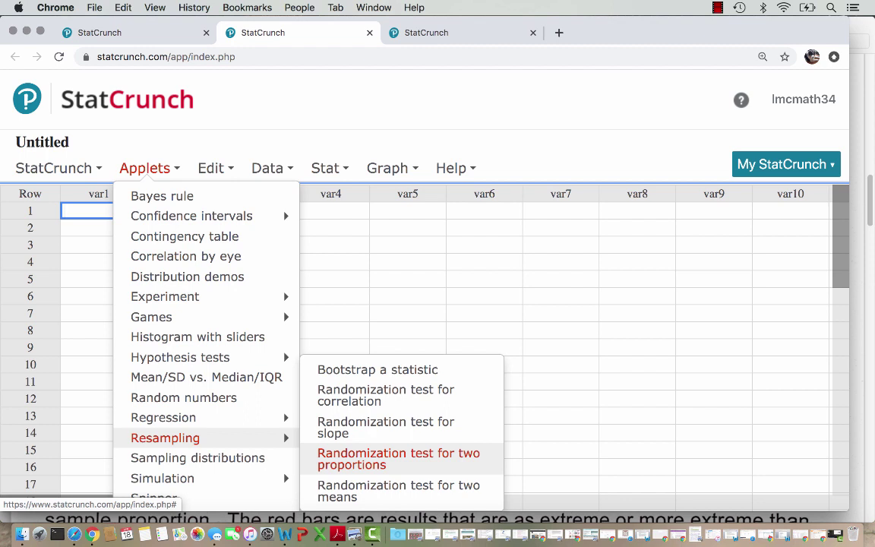
{"action": "left_click", "coordinate": [398, 458]}
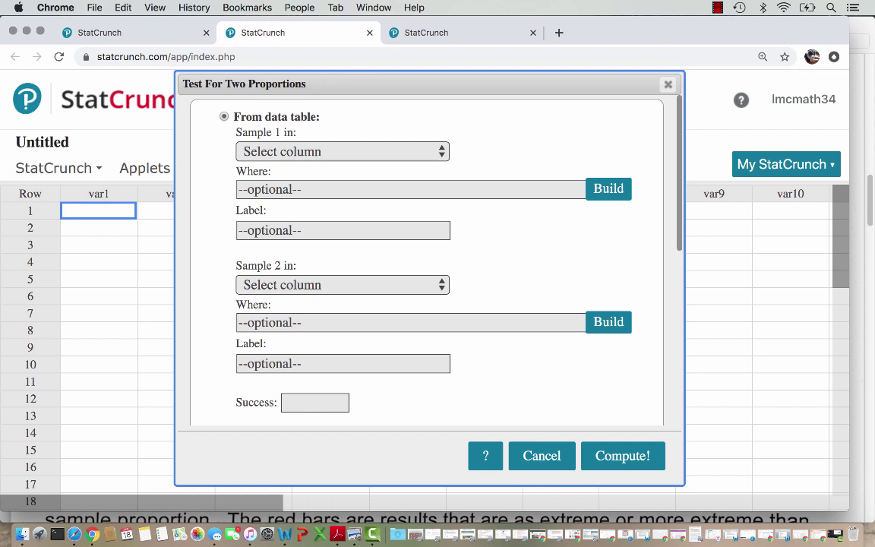
Step: Use summary data for the test, with sample 1 as 192 successes out of 240 observations labeled "Men voters"
{"action": "scroll", "coordinate": [426, 259], "scroll_direction": "down", "scroll_amount": 5}
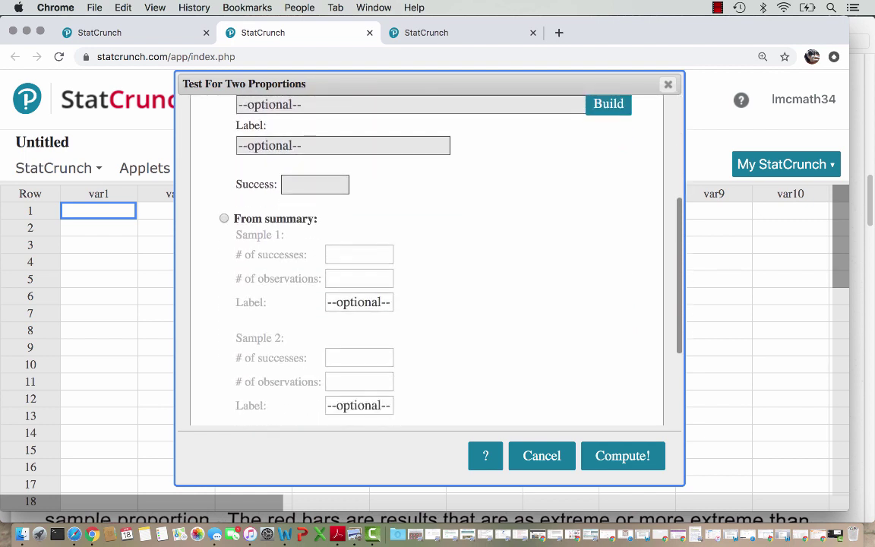
{"action": "left_click", "coordinate": [224, 218]}
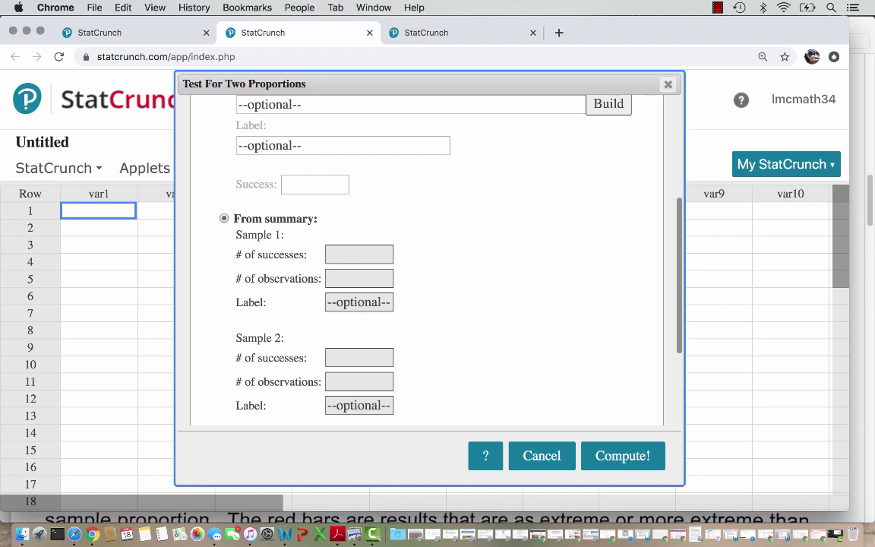
{"action": "left_click", "coordinate": [359, 254]}
{"action": "type", "text": "192"}
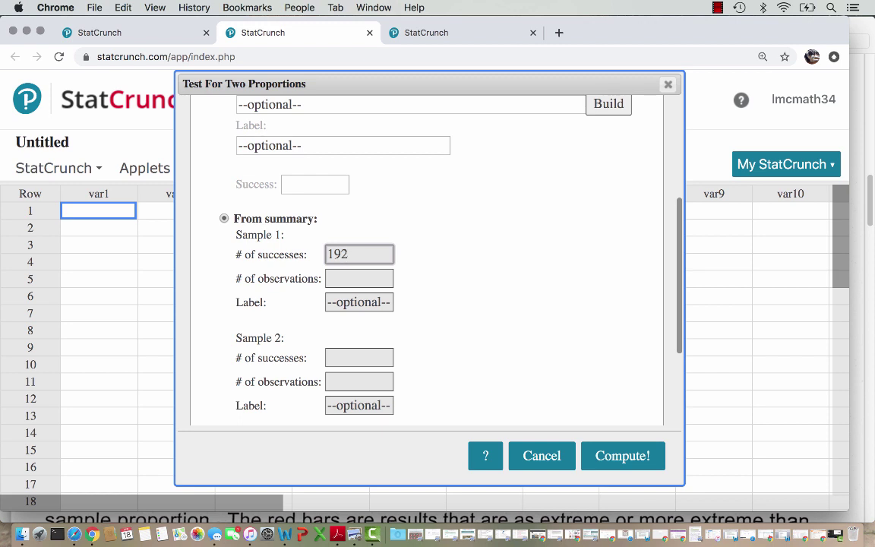
{"action": "left_click", "coordinate": [359, 278]}
{"action": "type", "text": "240"}
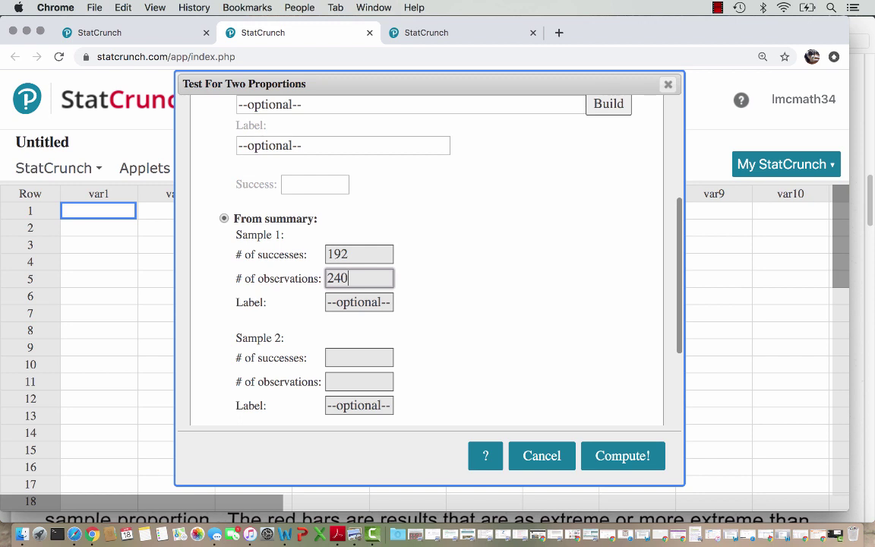
{"action": "key", "text": "Tab"}
{"action": "type", "text": "Men voters"}
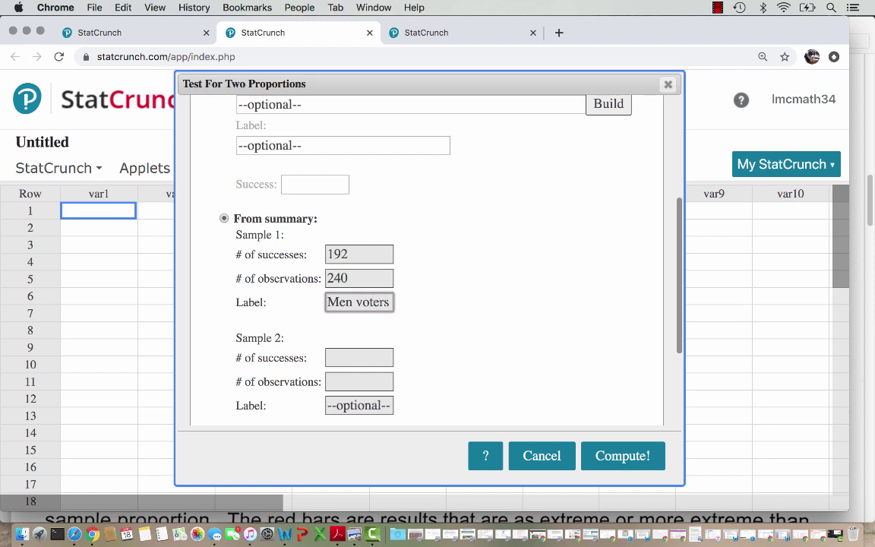
Step: Define sample 2 as 198 successes out of 260 observations labeled "Women voters"
{"action": "key", "text": "Tab"}
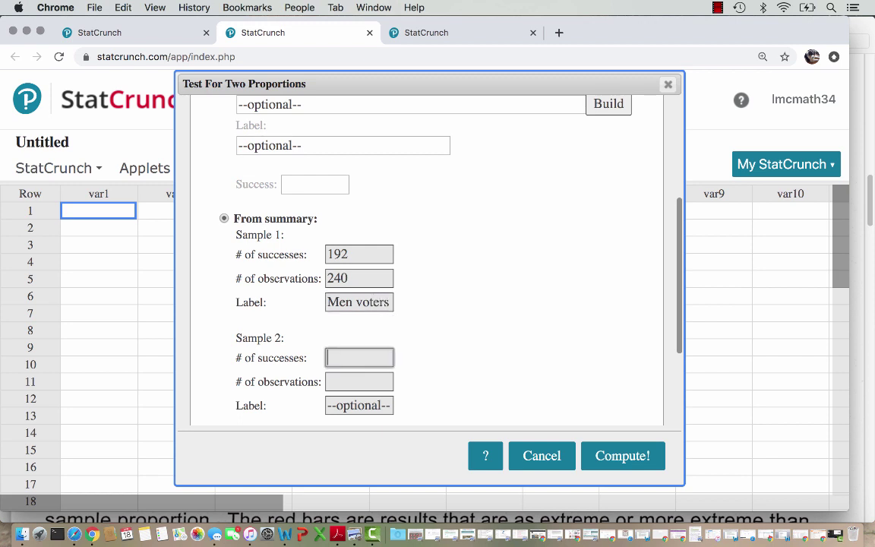
{"action": "type", "text": "198"}
{"action": "key", "text": "Tab"}
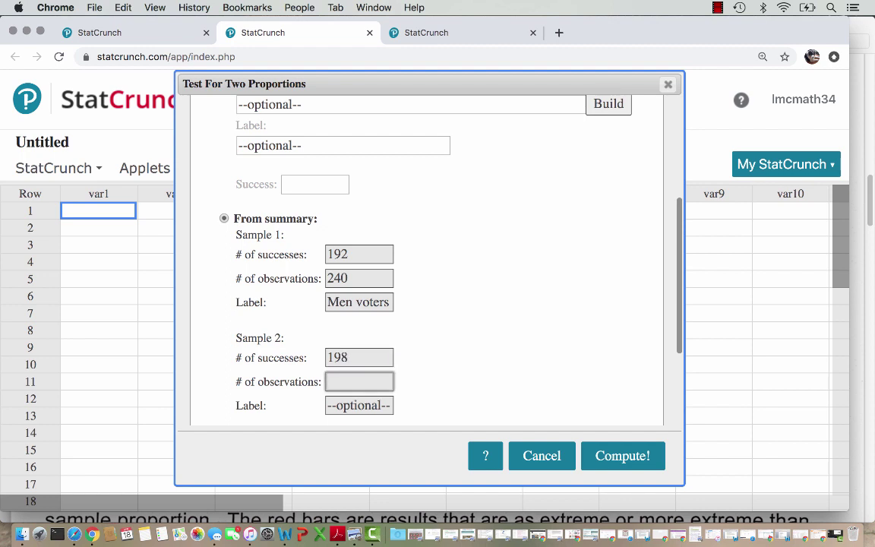
{"action": "type", "text": "260"}
{"action": "key", "text": "Tab"}
{"action": "type", "text": "Wome"}
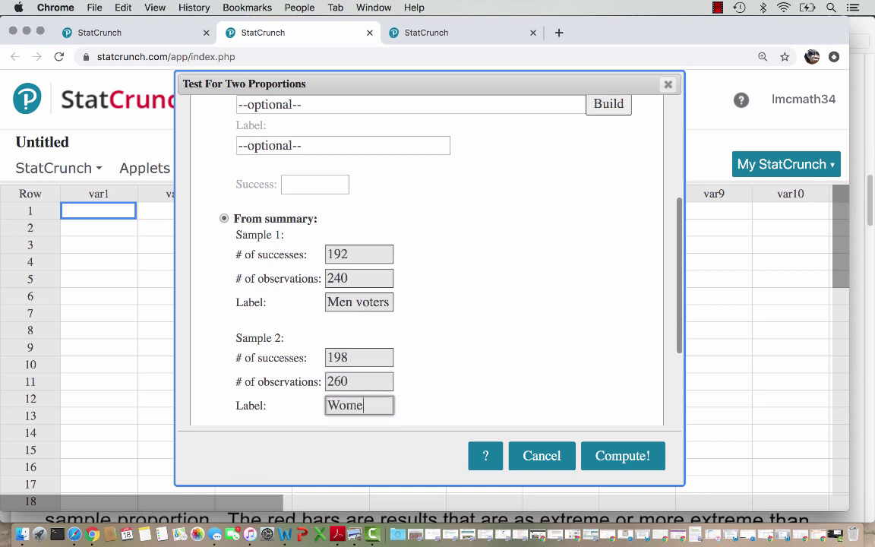
{"action": "type", "text": "n voters"}
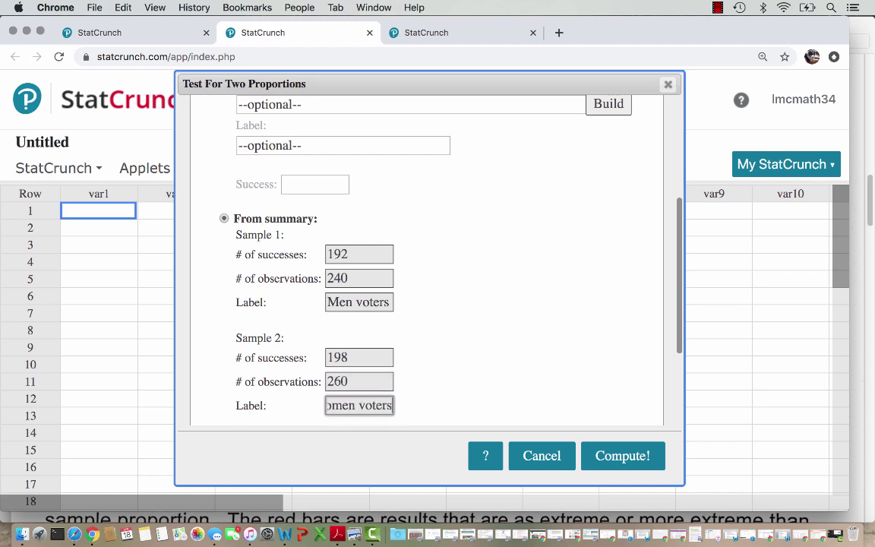
Step: Title the test "How well do Democratic Primary Candidates Reflect the Party" and compute it
{"action": "key", "text": "Tab"}
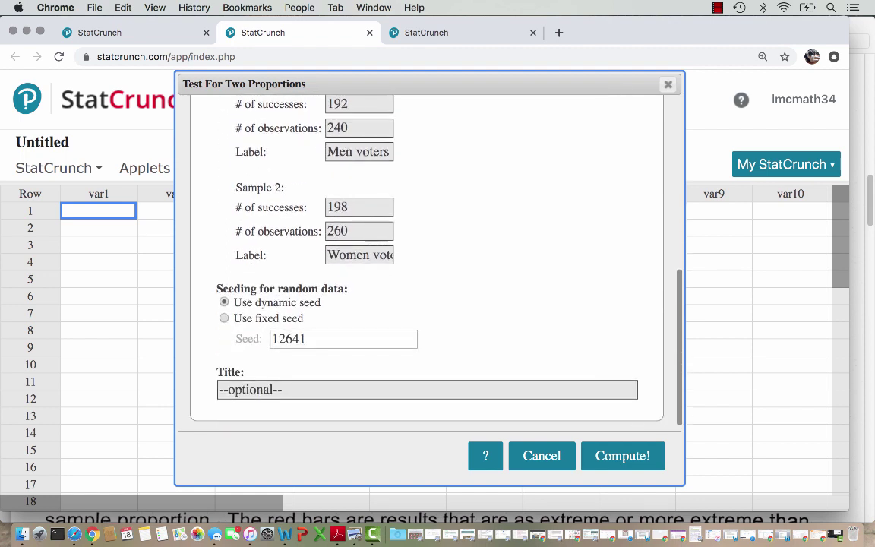
{"action": "key", "text": "Tab"}
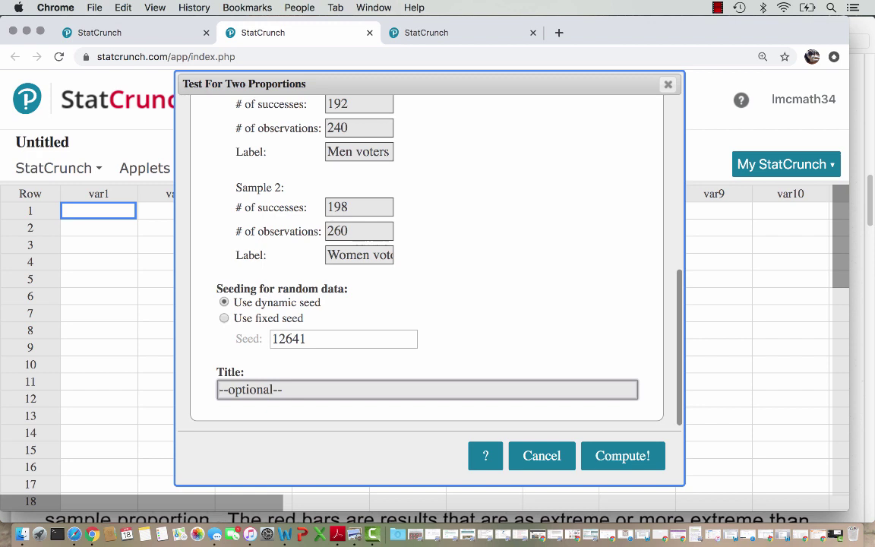
{"action": "type", "text": "How well do Democr"}
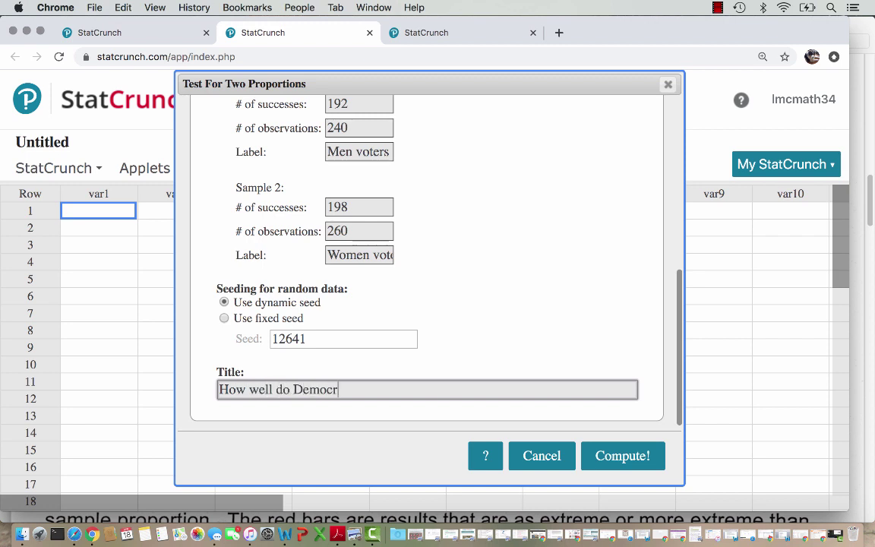
{"action": "type", "text": "atic Primary Candid"}
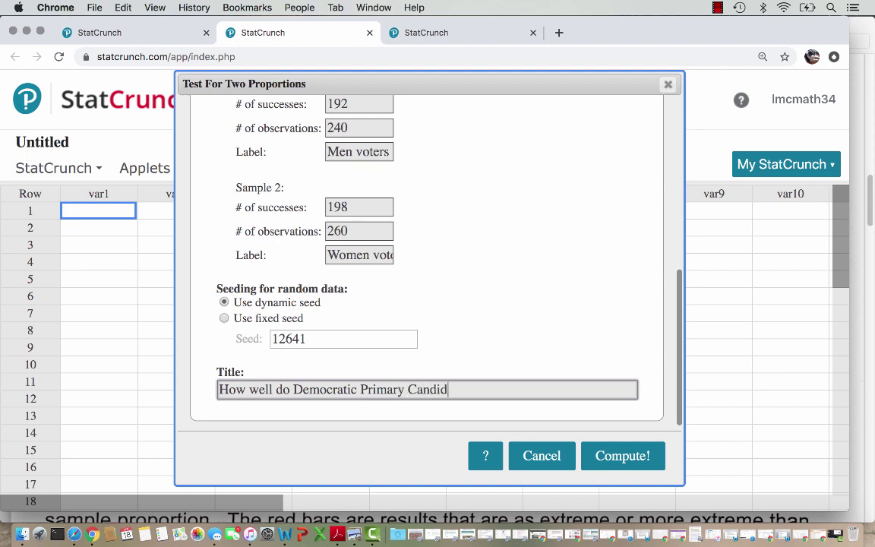
{"action": "type", "text": "ates Reflect the "}
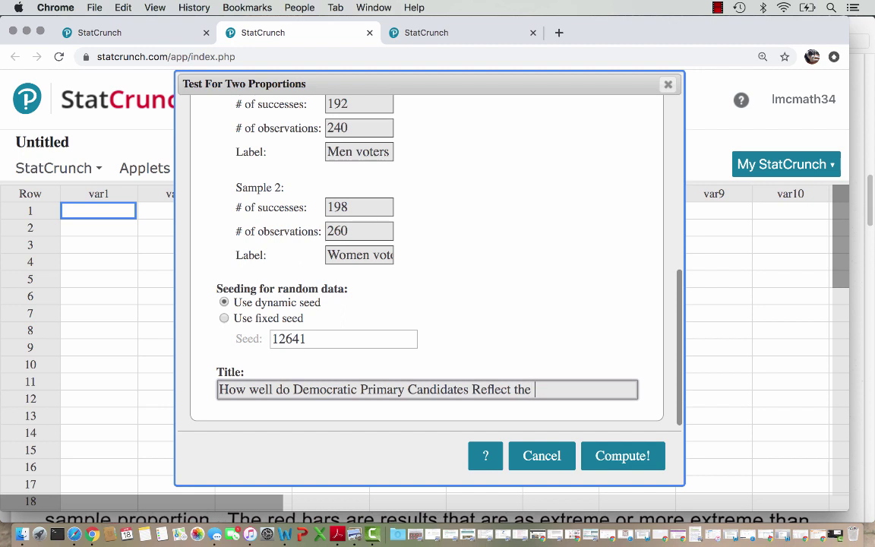
{"action": "type", "text": "Party"}
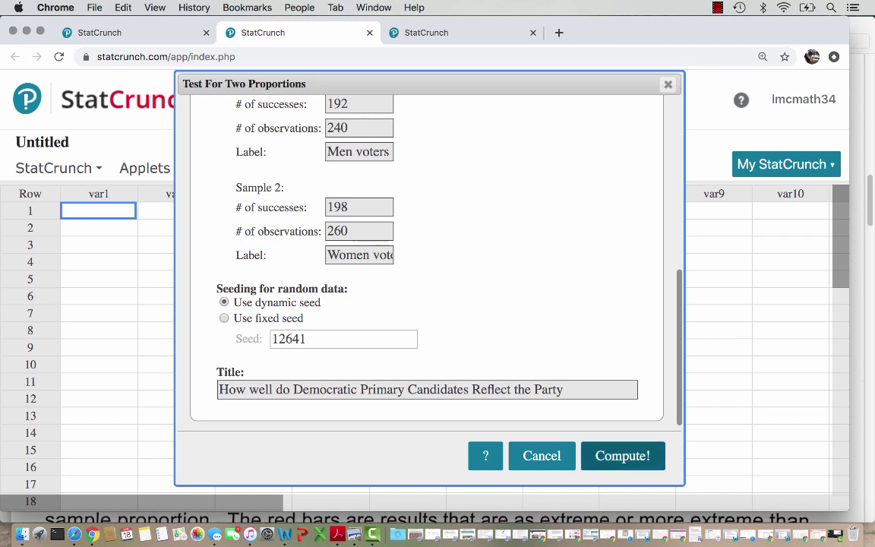
{"action": "left_click", "coordinate": [622, 456]}
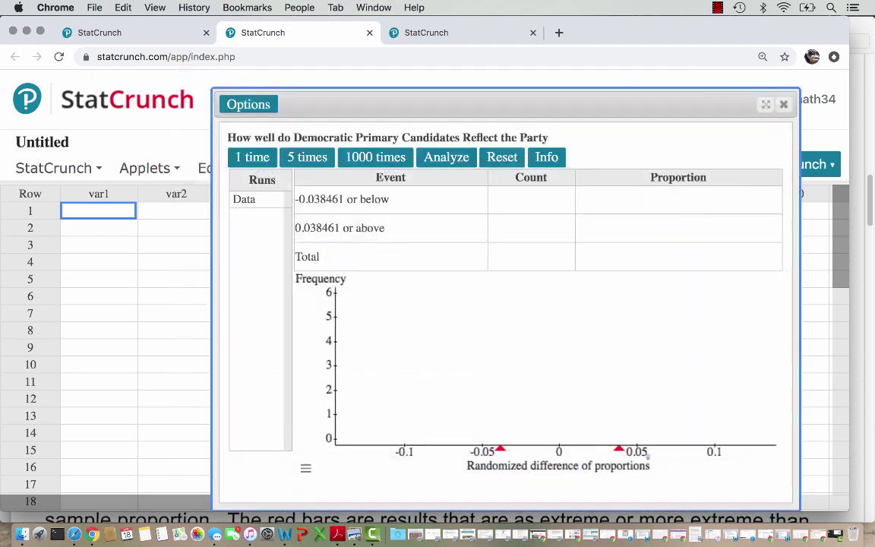
Step: Move the results window up into full view and run the randomization one at a time for a total of five runs
{"action": "left_click_drag", "start_coordinate": [621, 104], "coordinate": [613, 87]}
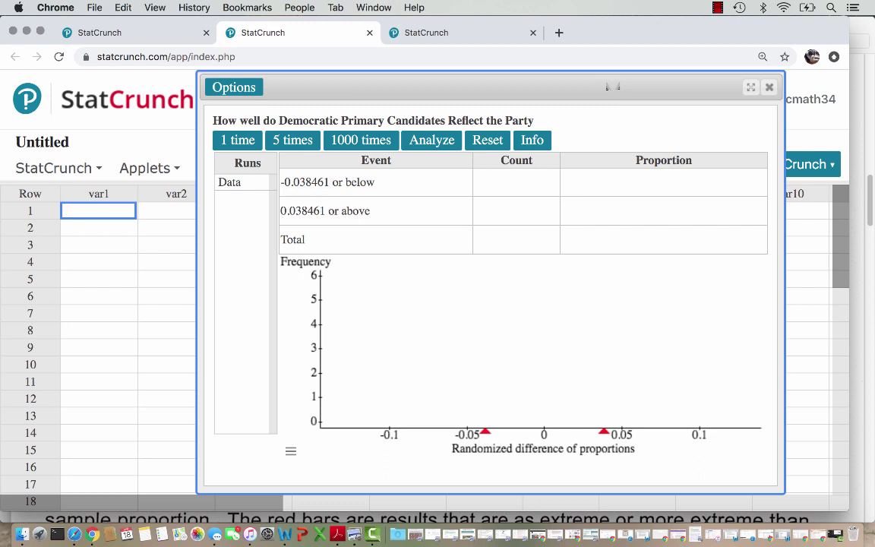
{"action": "left_click", "coordinate": [238, 140]}
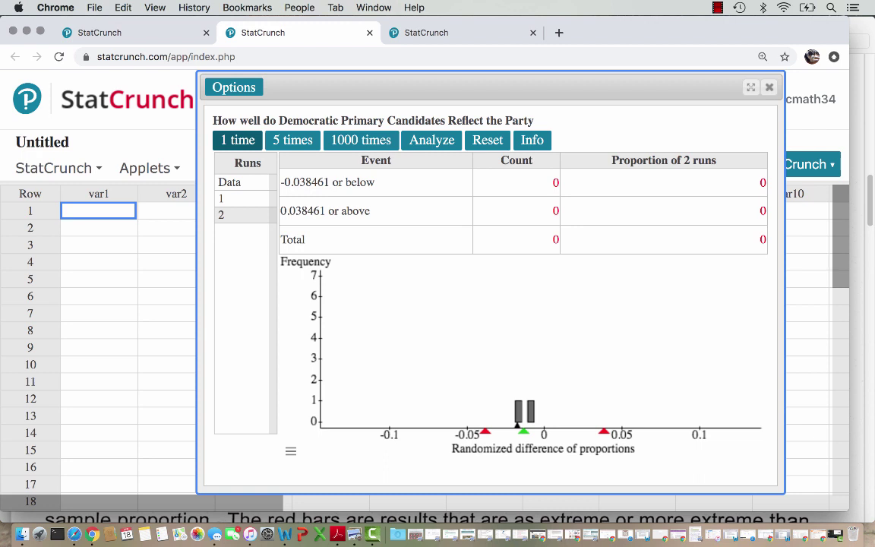
{"action": "left_click", "coordinate": [237, 140]}
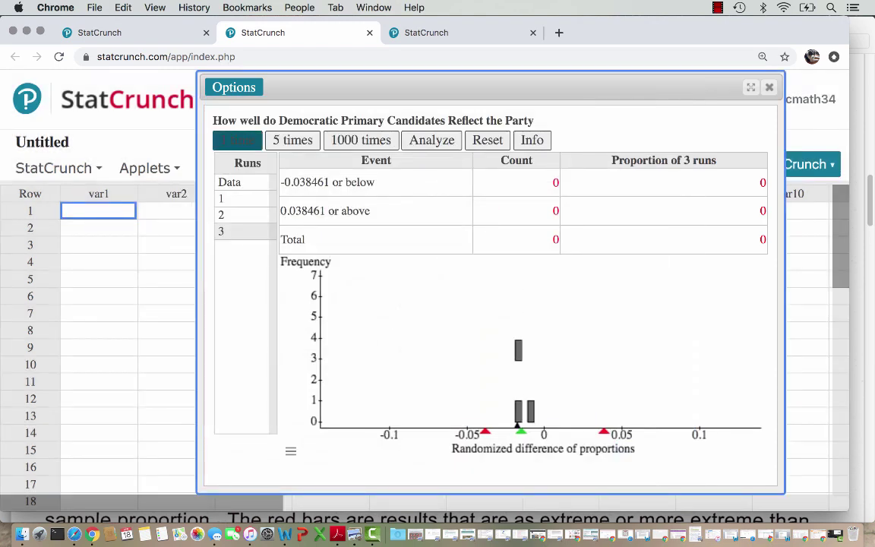
{"action": "left_click", "coordinate": [237, 140]}
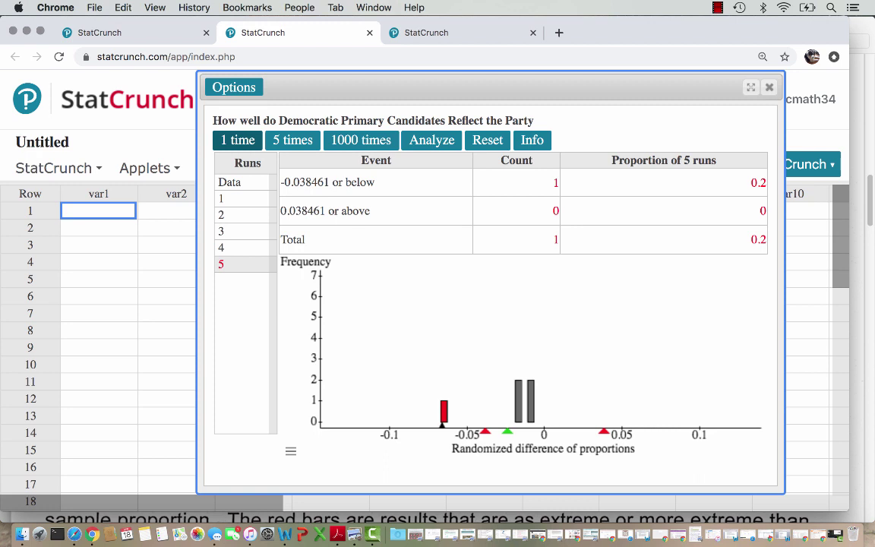
Step: Add three batches of 5 randomization runs to the simulation
{"action": "left_click", "coordinate": [292, 140]}
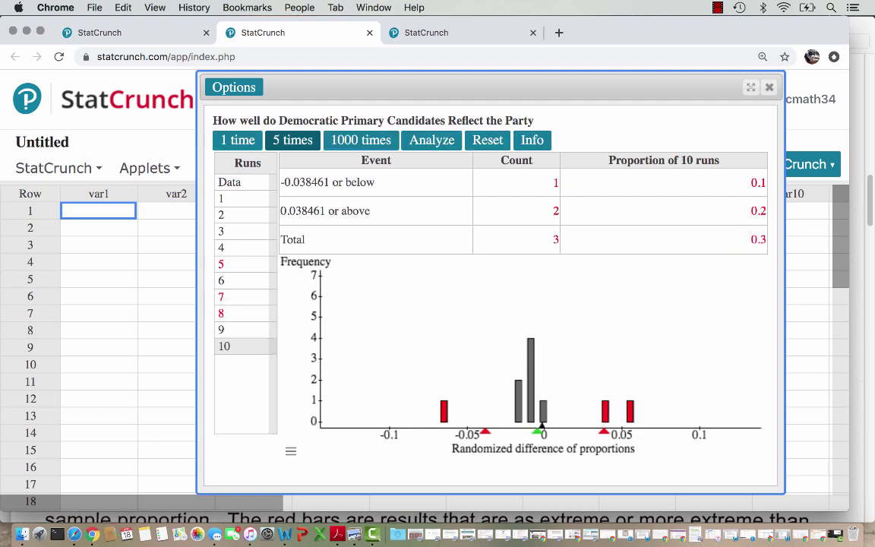
{"action": "left_click", "coordinate": [292, 140]}
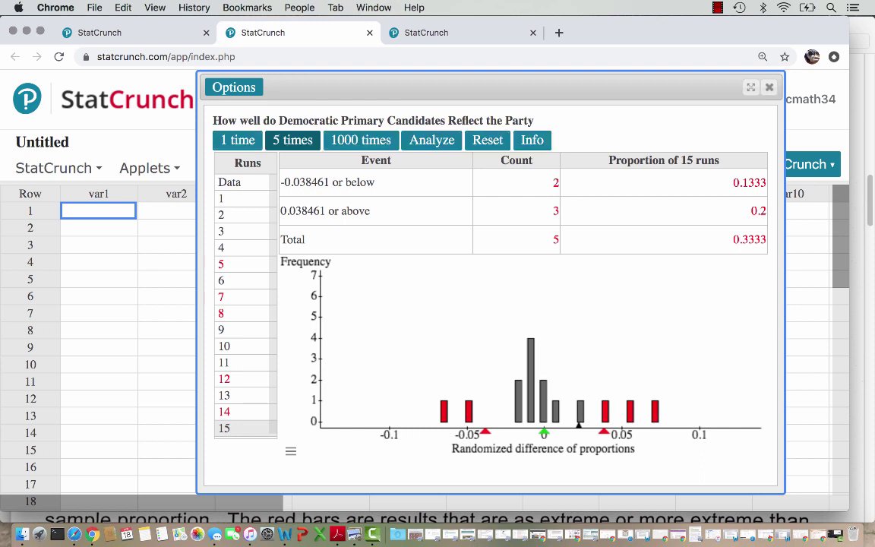
{"action": "left_click", "coordinate": [292, 140]}
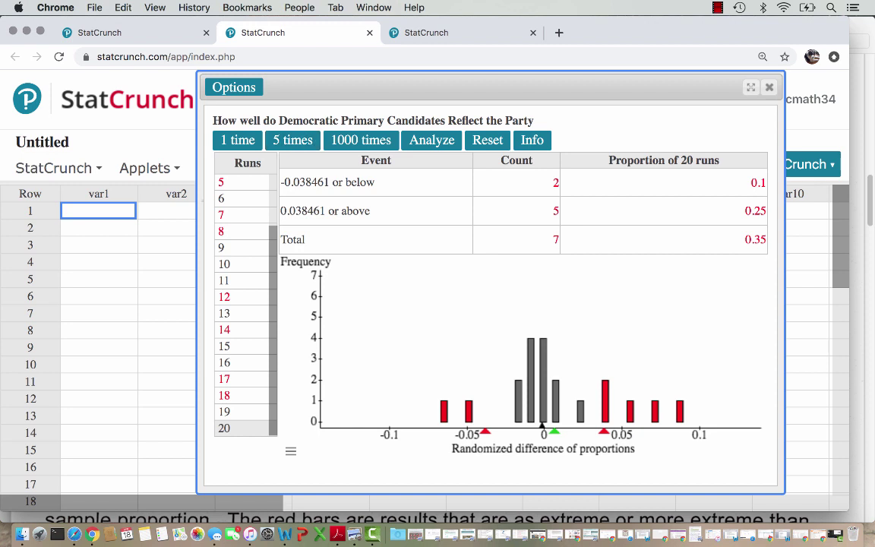
Step: Switch to the worksheet PDF in Preview and review questions a and b on the distribution's shape, center, and spread
{"action": "left_click", "coordinate": [319, 534]}
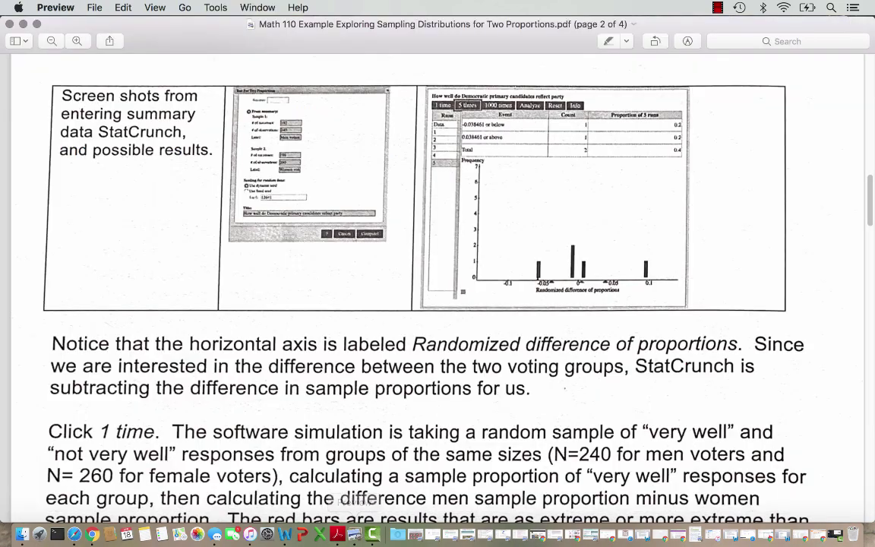
{"action": "scroll", "coordinate": [438, 289], "scroll_direction": "down", "scroll_amount": 15}
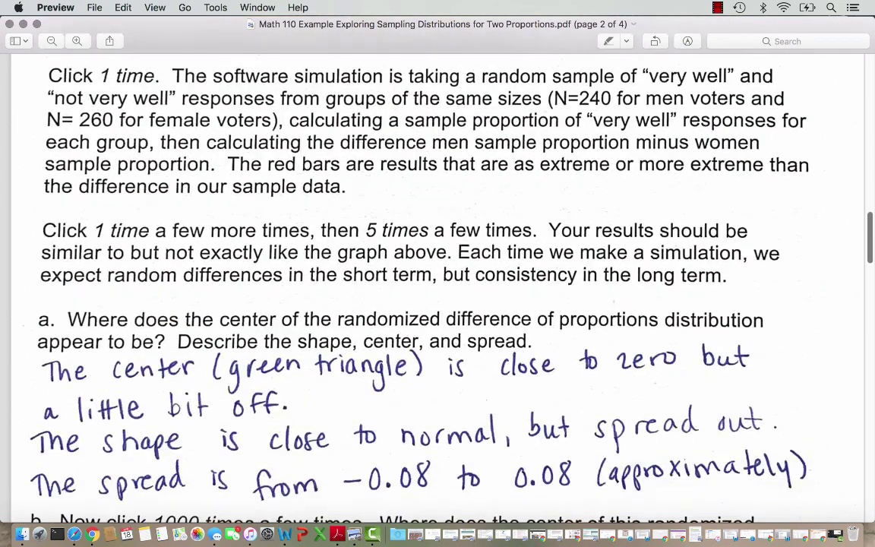
{"action": "scroll", "coordinate": [438, 289], "scroll_direction": "down", "scroll_amount": 2}
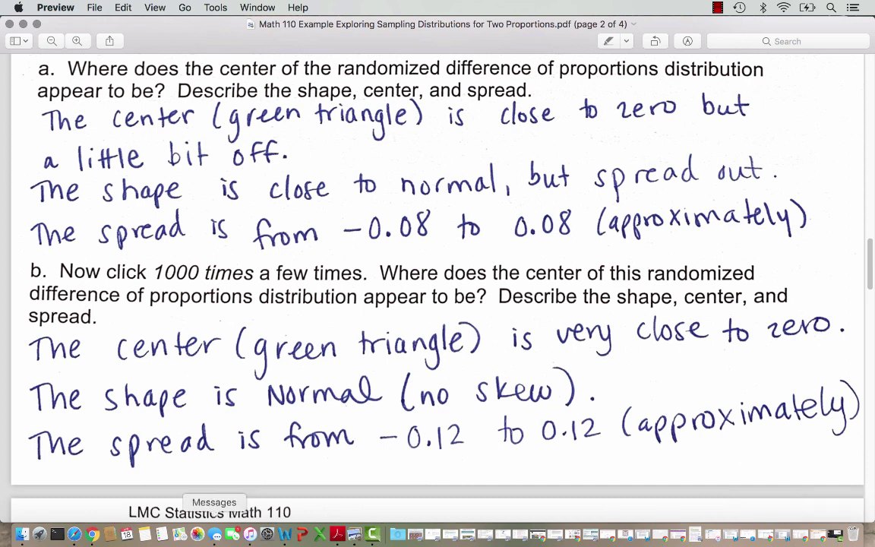
Step: Switch back to StatCrunch in Chrome and add two batches of 1000 randomization runs
{"action": "left_click", "coordinate": [92, 535]}
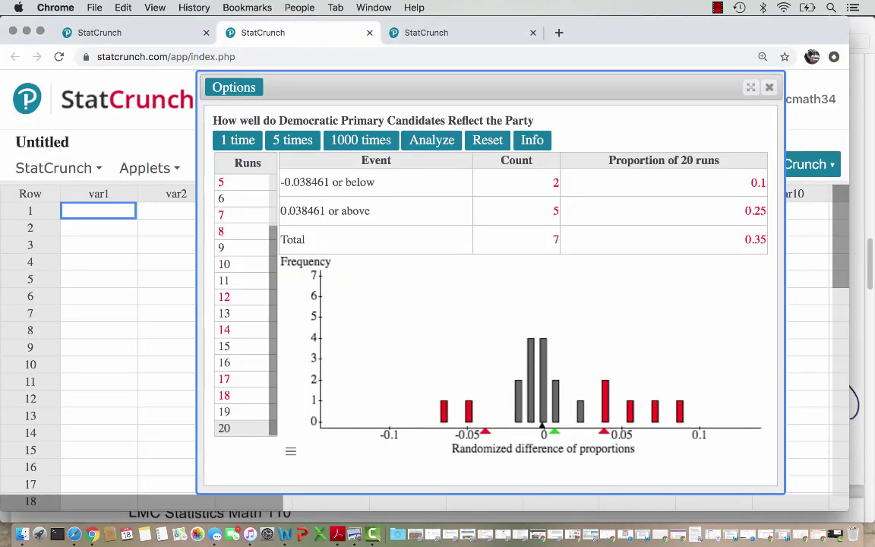
{"action": "left_click", "coordinate": [361, 140]}
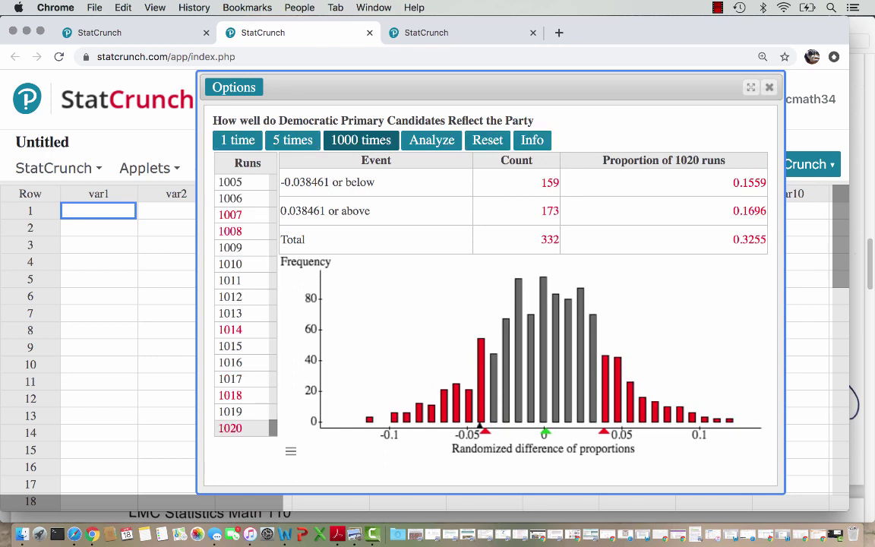
{"action": "left_click", "coordinate": [361, 139]}
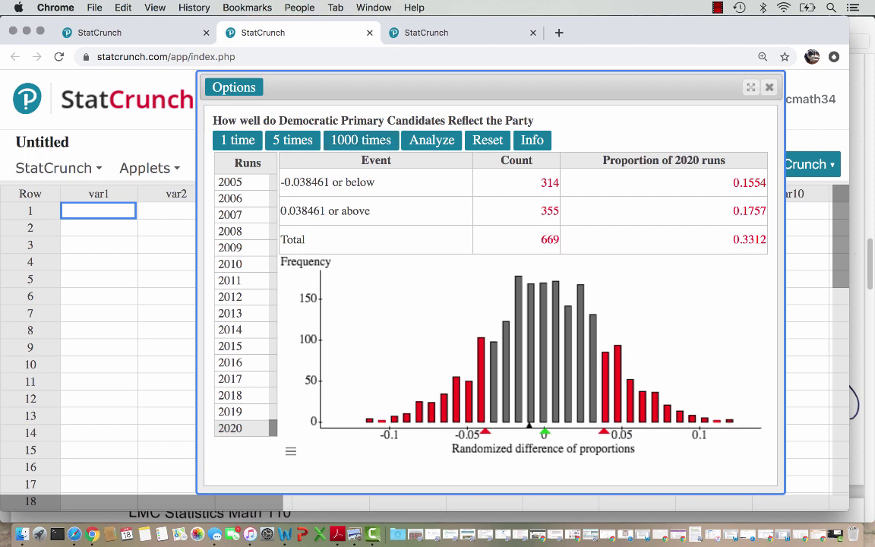
Step: Return to the worksheet PDF in Preview and read the randomized distribution notes and question c about the Event numbers
{"action": "left_click", "coordinate": [354, 534]}
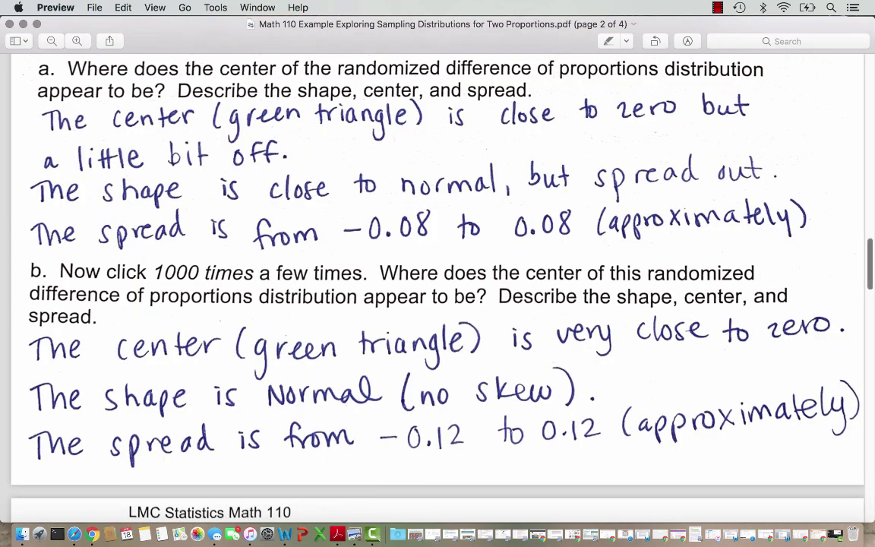
{"action": "scroll", "coordinate": [38, 199], "scroll_direction": "down", "scroll_amount": 10}
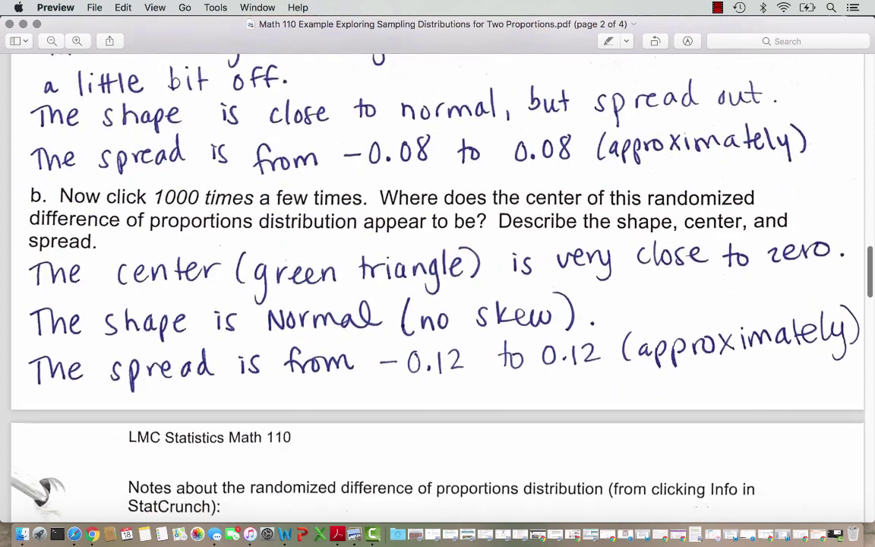
{"action": "scroll", "coordinate": [38, 199], "scroll_direction": "down", "scroll_amount": 5}
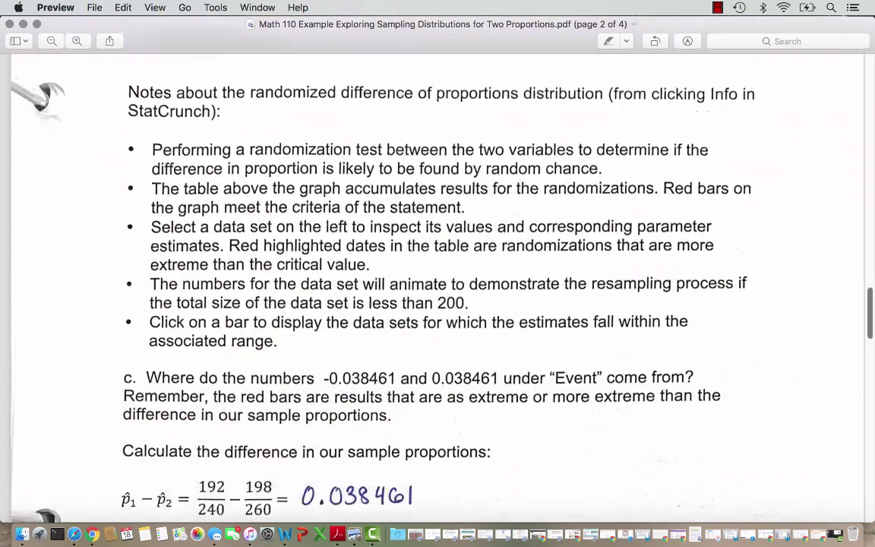